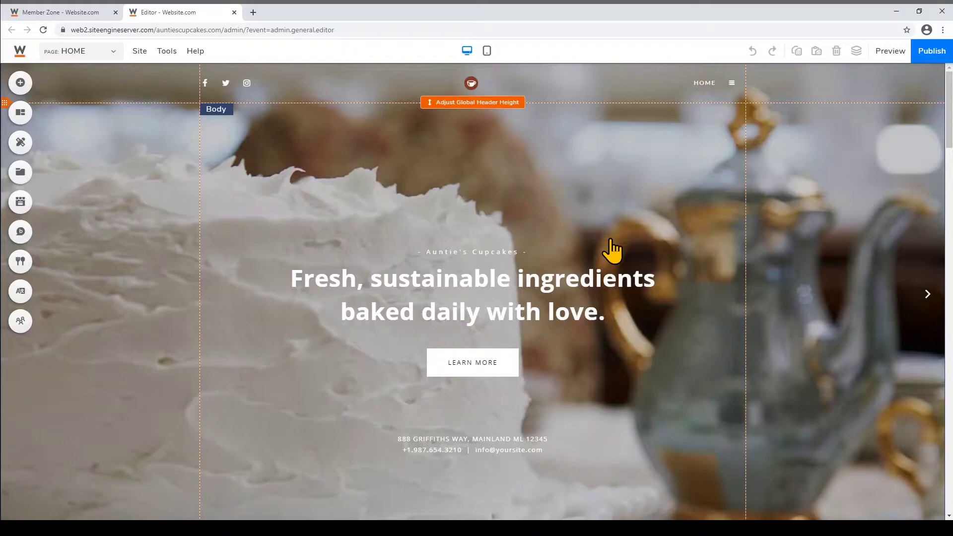
Scroll down the home page past the hero banner and Our Menu to the testimonial video strip.
scroll(612, 250, down, 20)
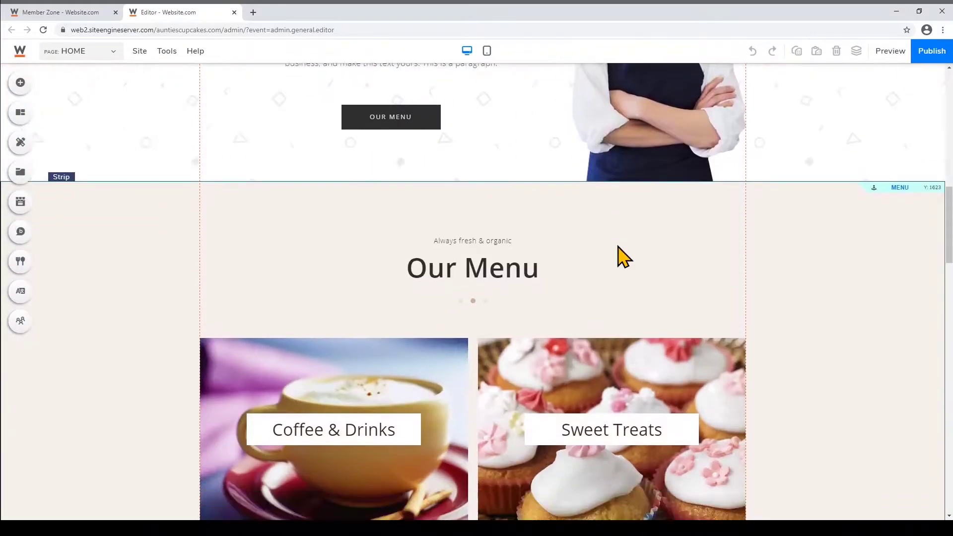
scroll(620, 255, down, 4)
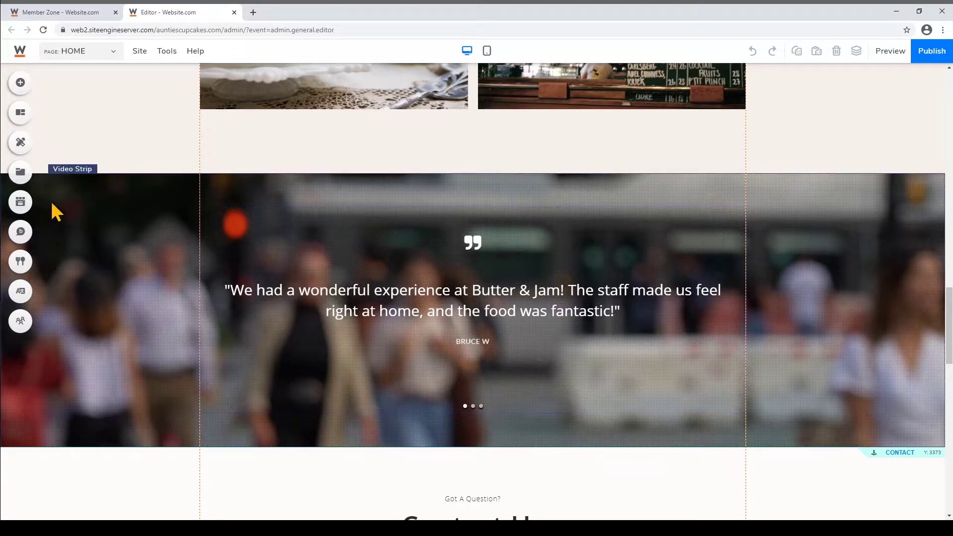
Add the three-column card from Add Cards > List > Testimonials below the video strip.
click(15, 119)
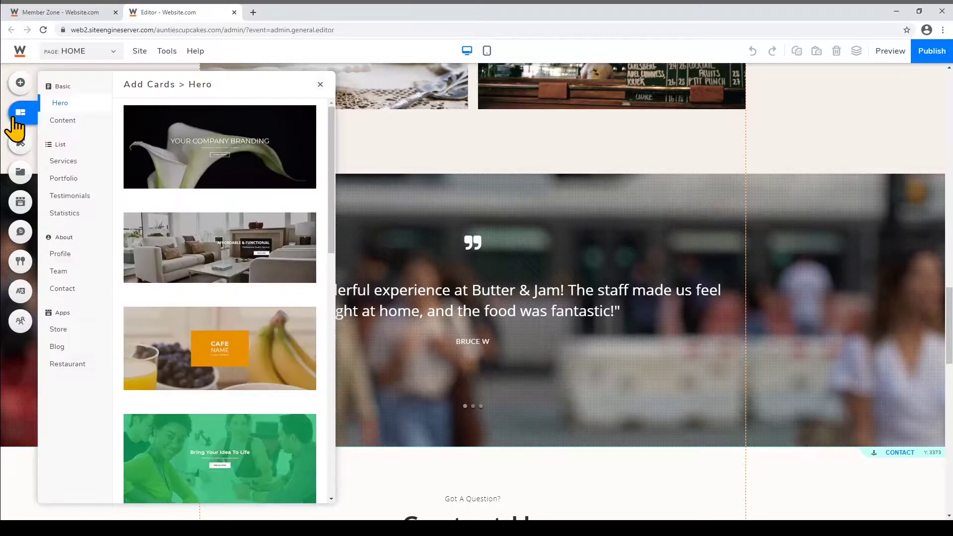
click(106, 196)
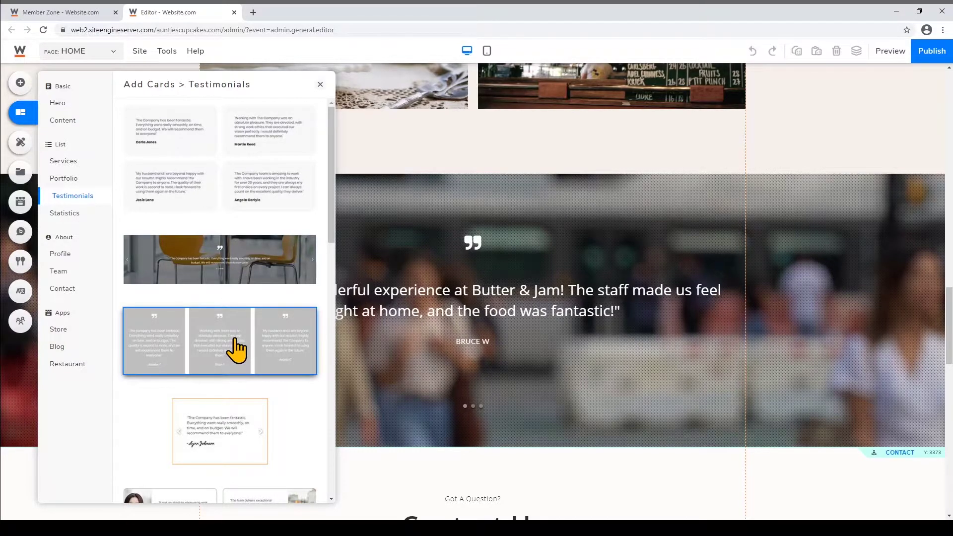
drag(237, 350, 475, 414)
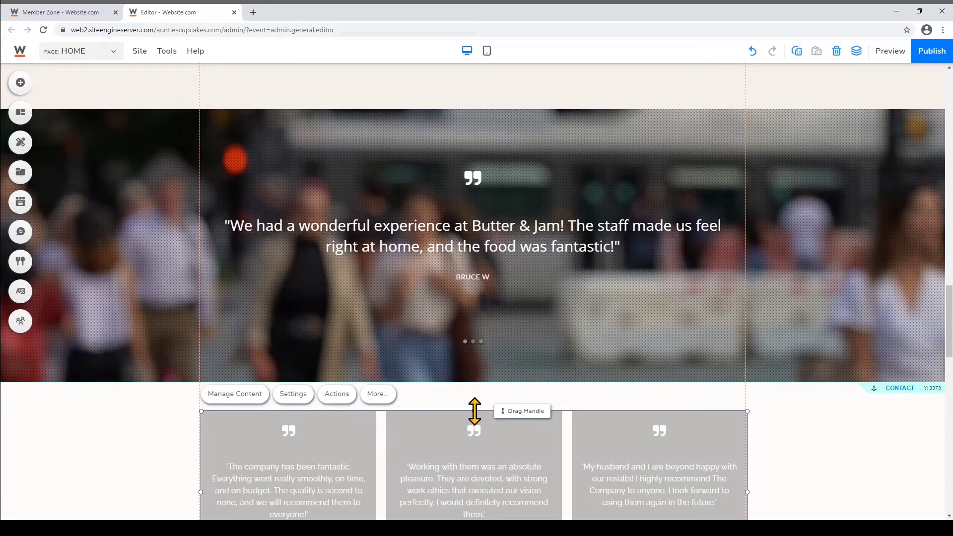
Select the new testimonials block and its middle card's caption.
scroll(475, 411, down, 5)
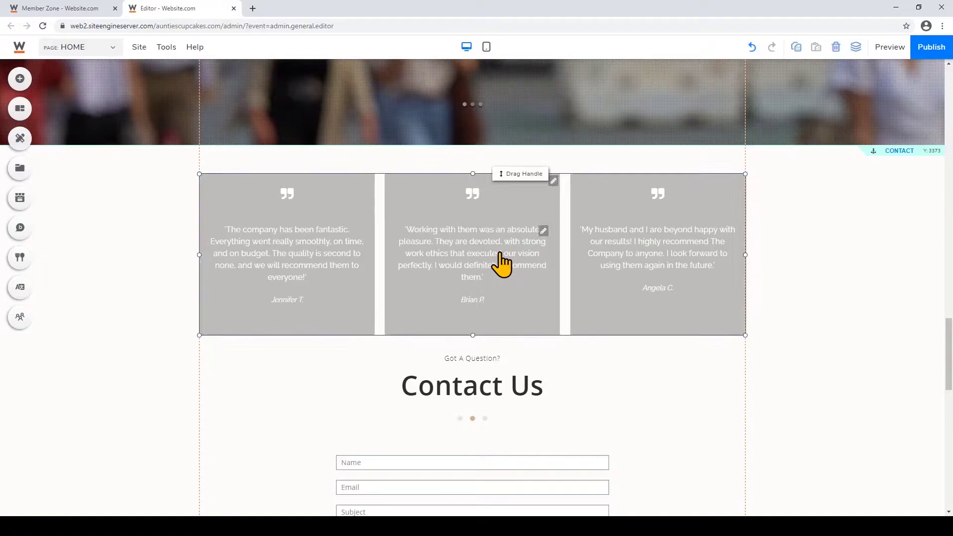
click(501, 263)
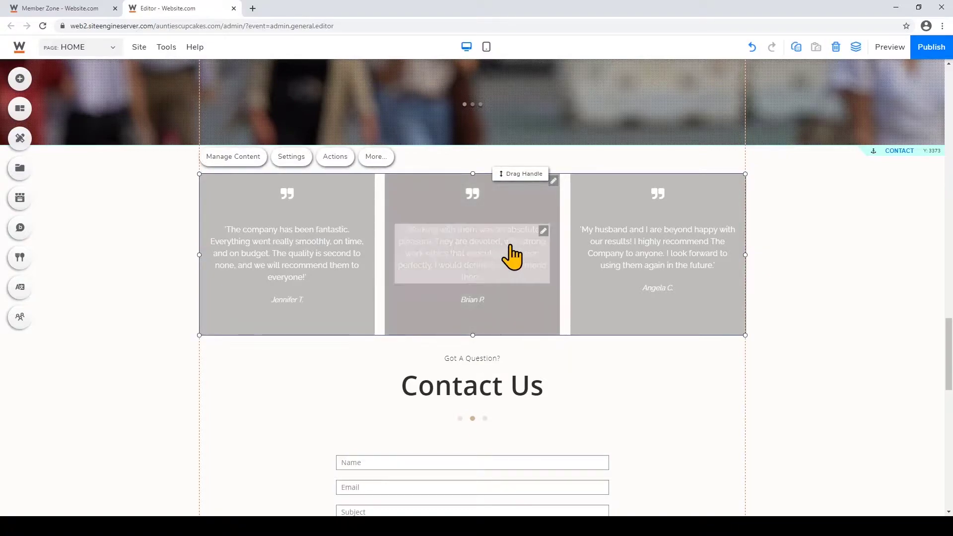
click(545, 235)
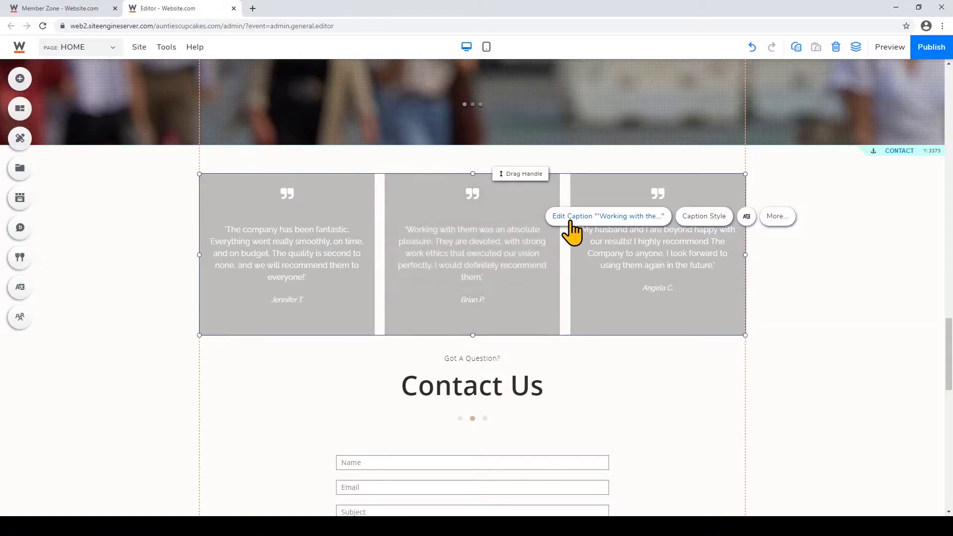
Replace the second caption with 'I love working with Auntie's Cupcakes, they make the most delicious treats'.
click(566, 217)
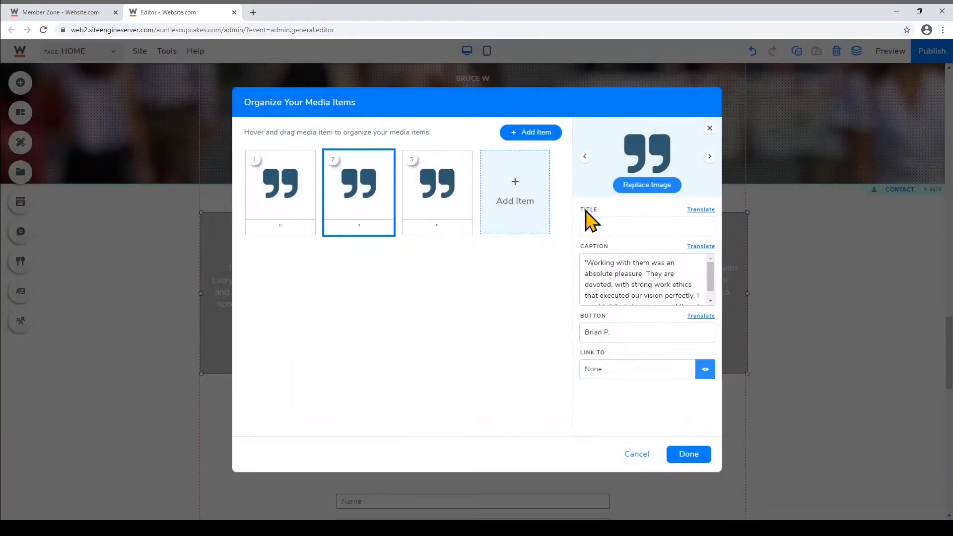
scroll(645, 281, down, 1)
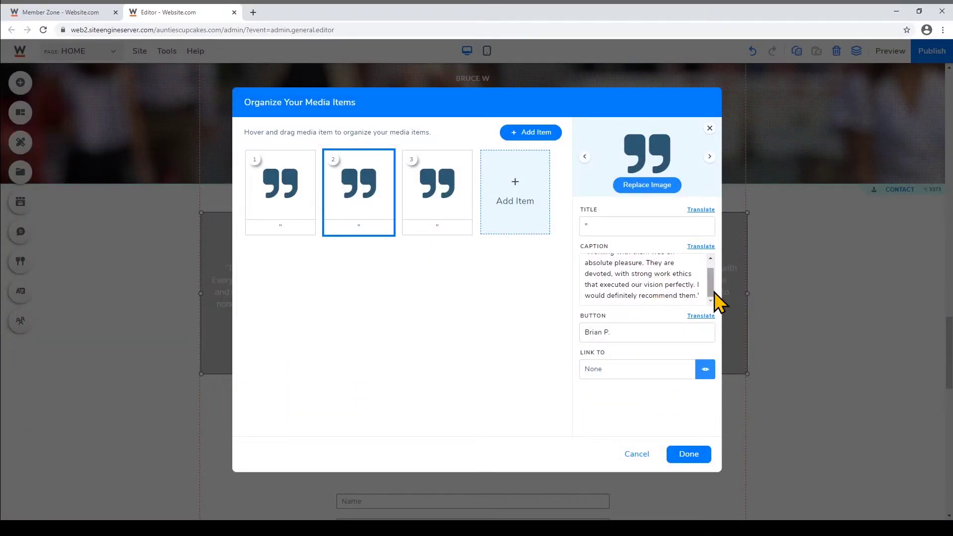
drag(697, 296, 595, 259)
text(I love working ti)
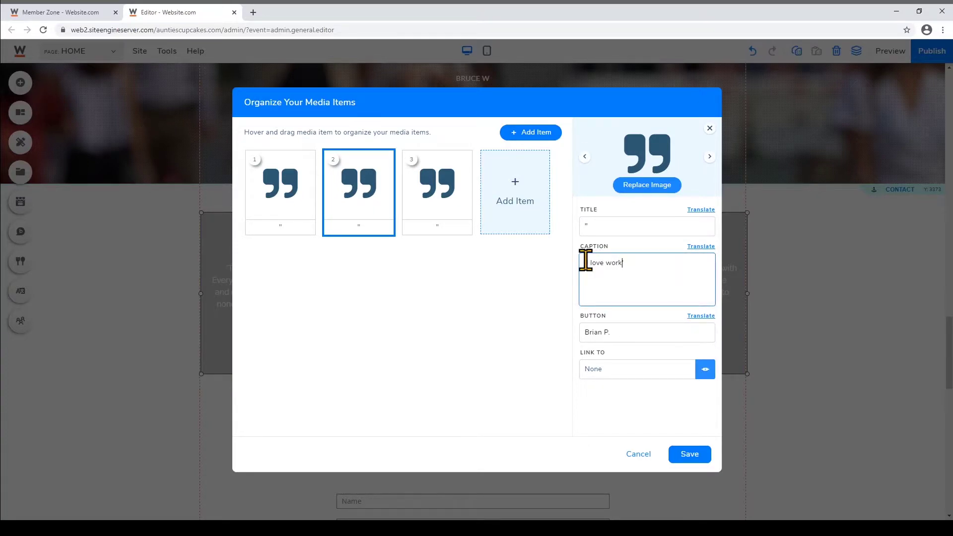
key(BackSpace)
key(BackSpace)
text(with Auntie's Cupcakes, they make the most delicious treats')
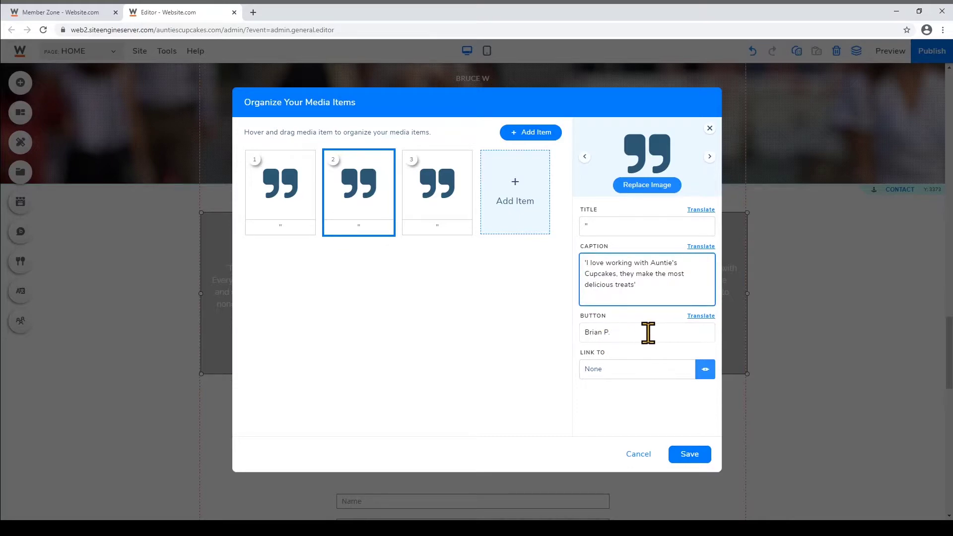
Replace the testimonial's author name with a new reviewer name and save.
drag(645, 332, 578, 335)
text(Sar)
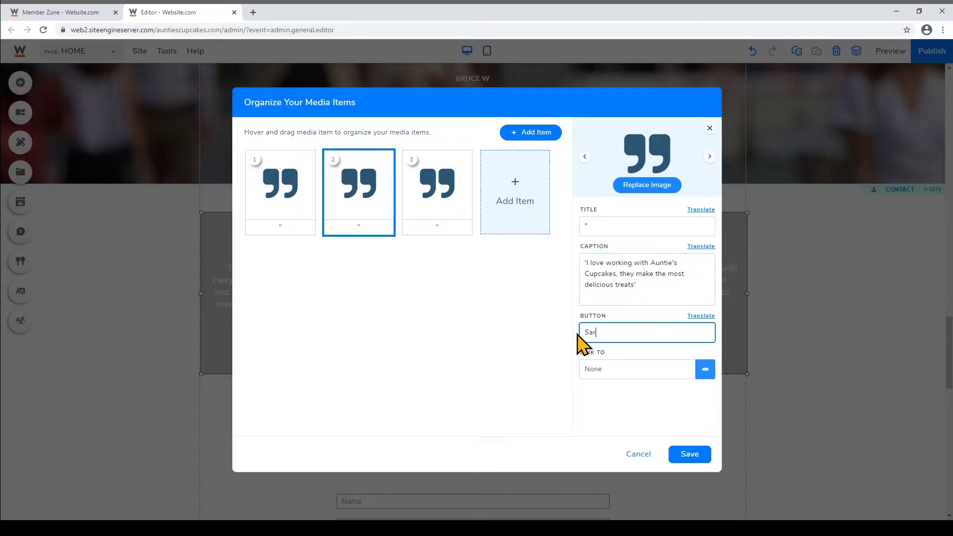
text(ah H.)
click(690, 454)
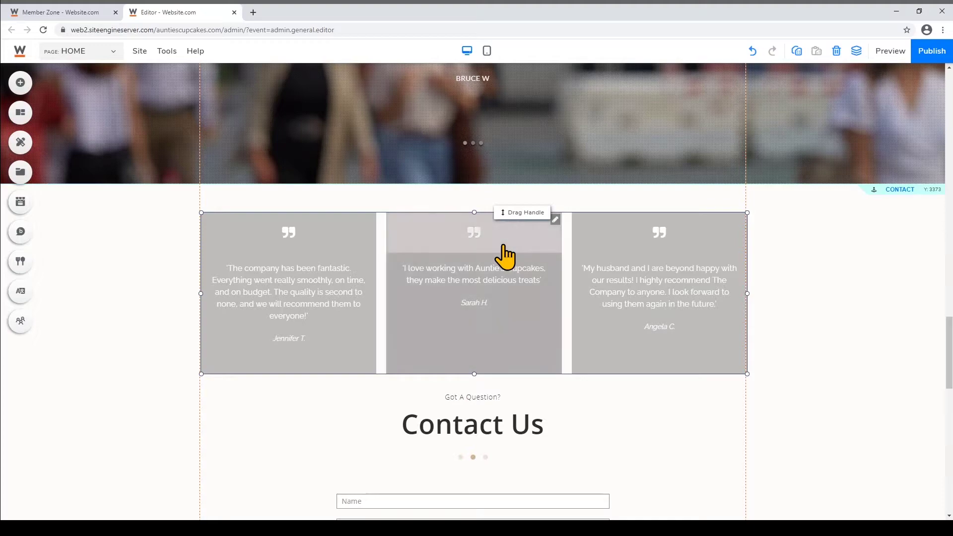
Select the testimonials block and reopen Manage Content for its media items.
click(558, 221)
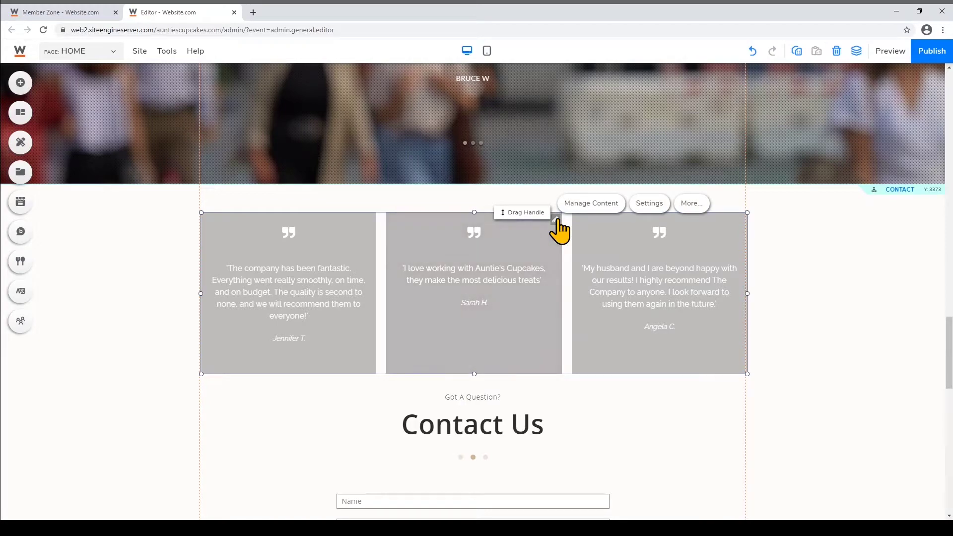
click(576, 204)
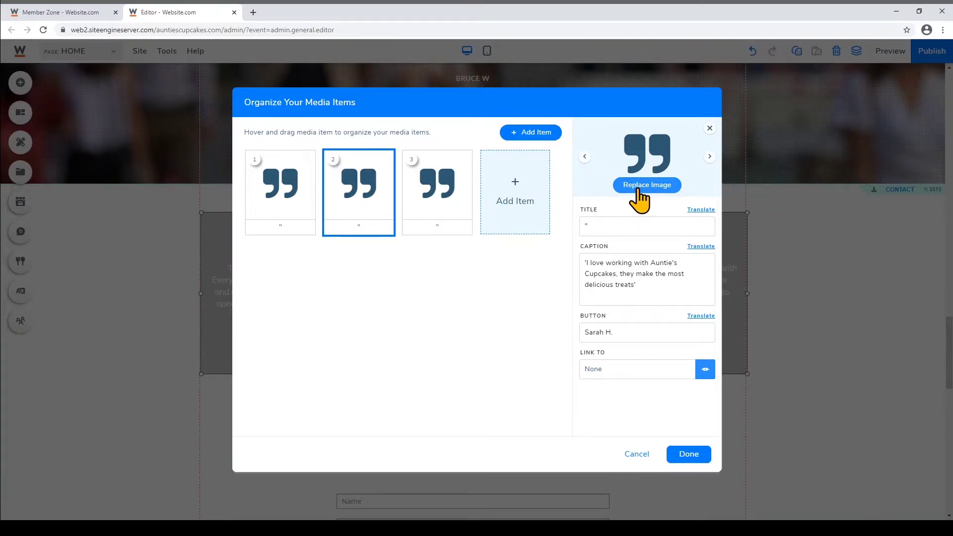
Replace the second card's image, picking the laurel wreath from Fancy Icons > Decorative.
click(638, 191)
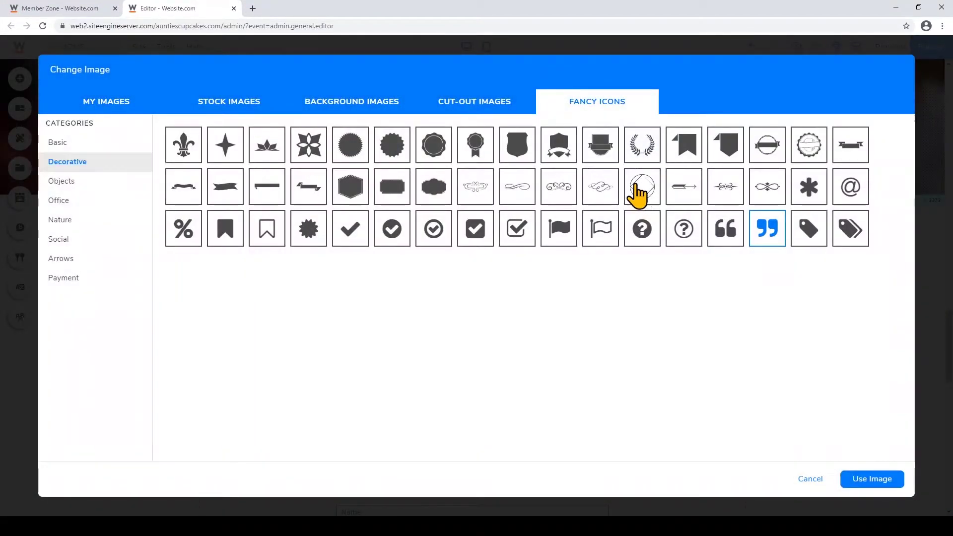
click(494, 114)
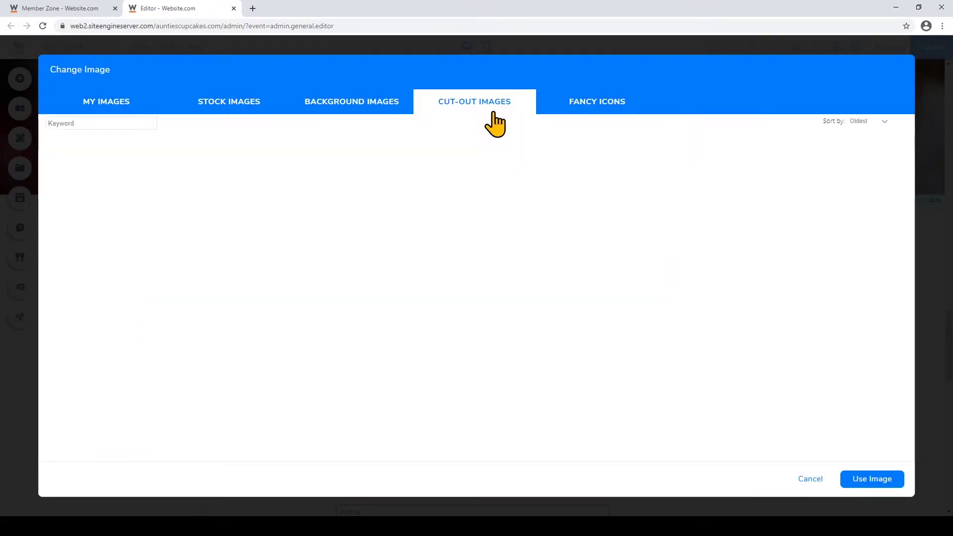
click(369, 108)
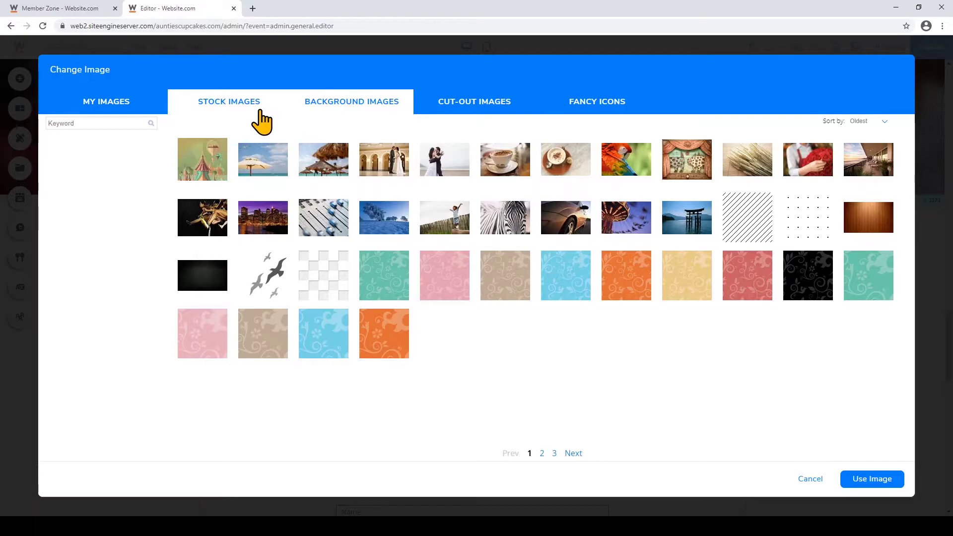
click(258, 110)
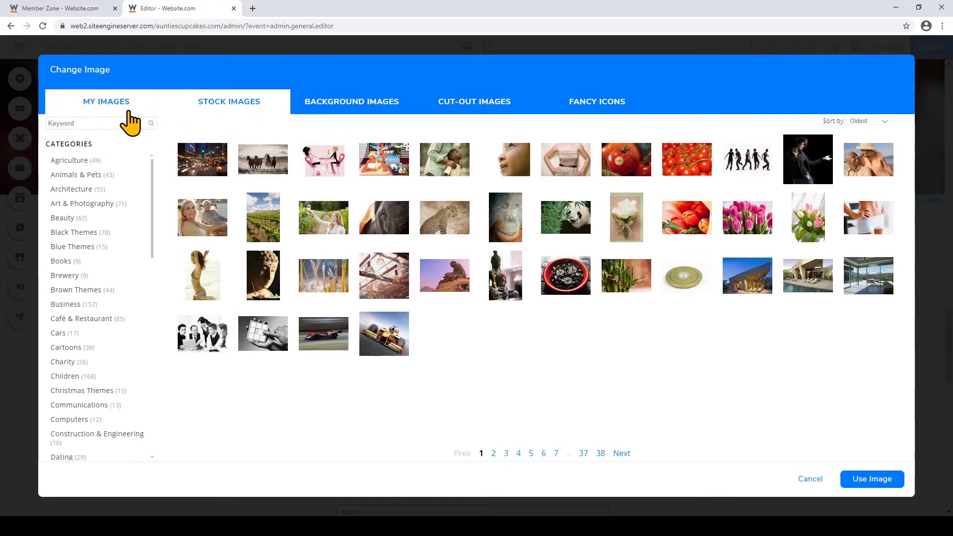
click(109, 112)
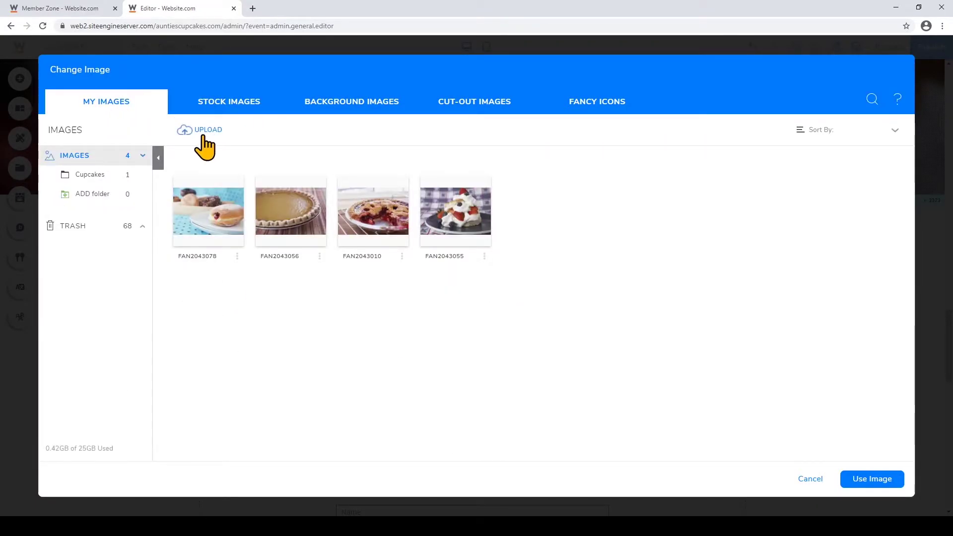
click(602, 121)
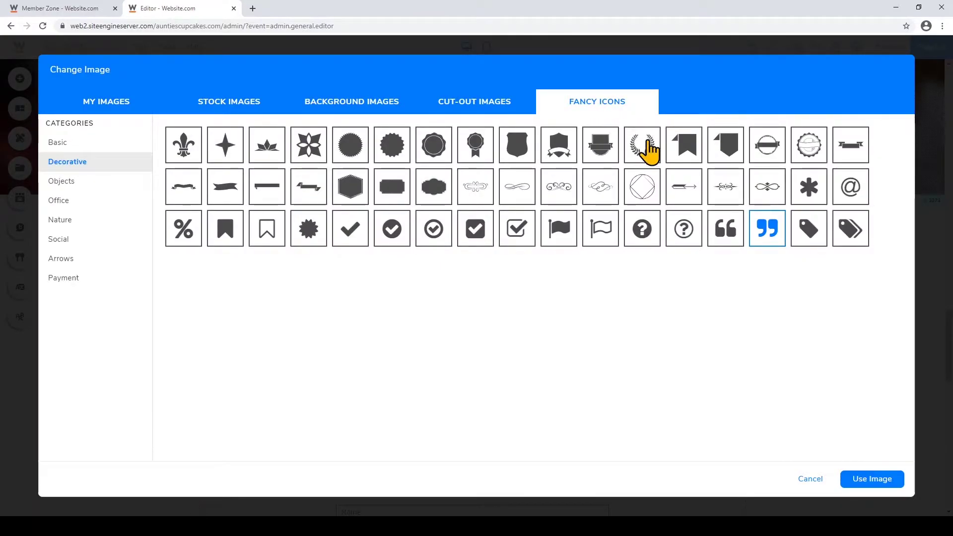
click(647, 154)
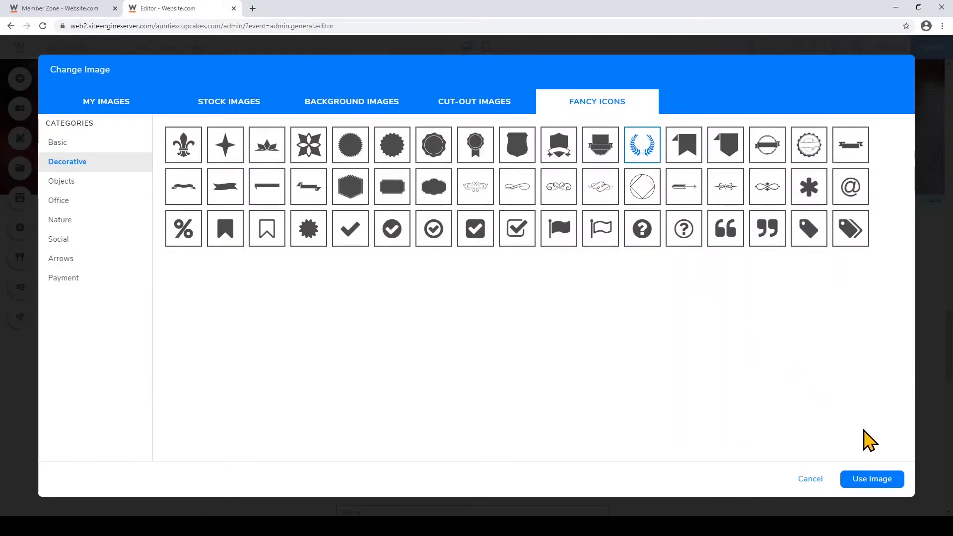
Use the laurel wreath image for item 2 and close the media editor.
click(873, 481)
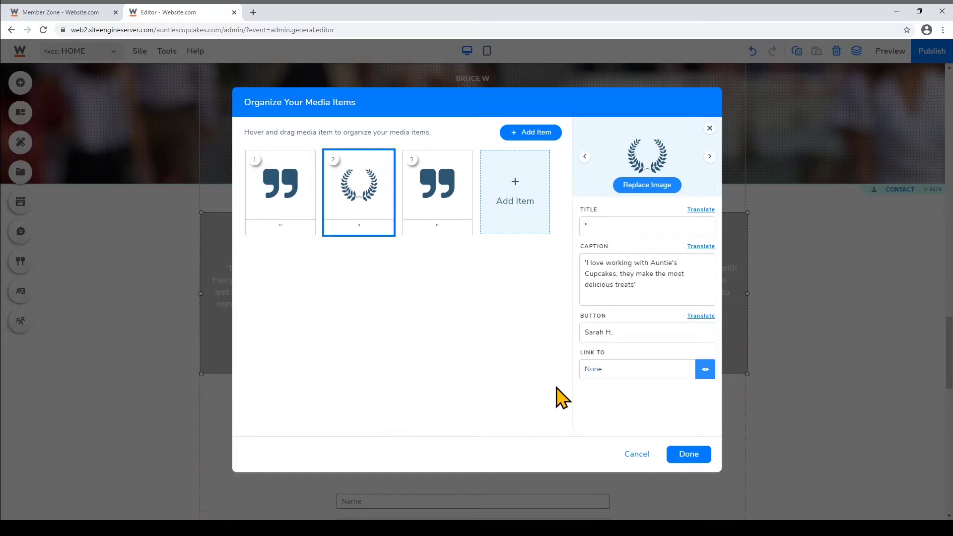
click(688, 458)
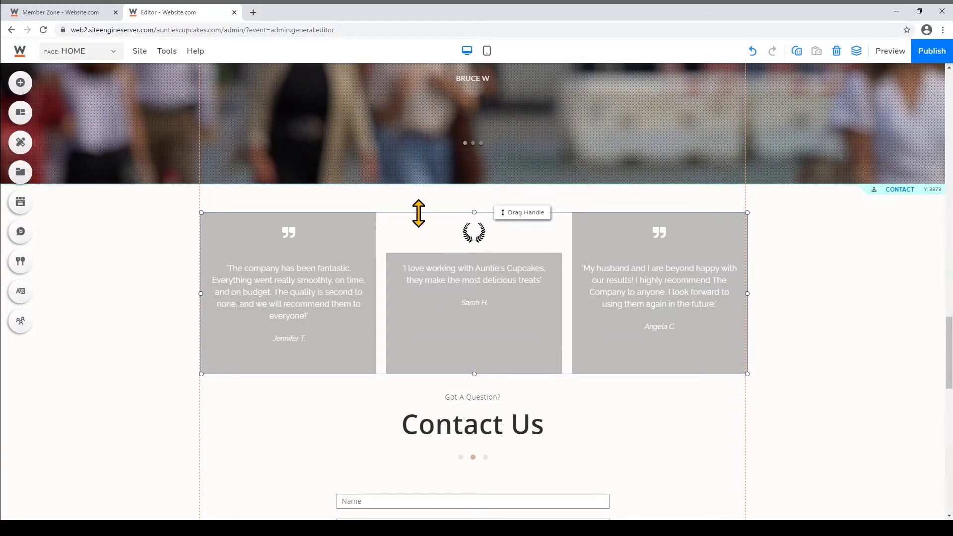
Set the laurel icon's background colour to light pink and copy the icon style to all cards.
click(441, 251)
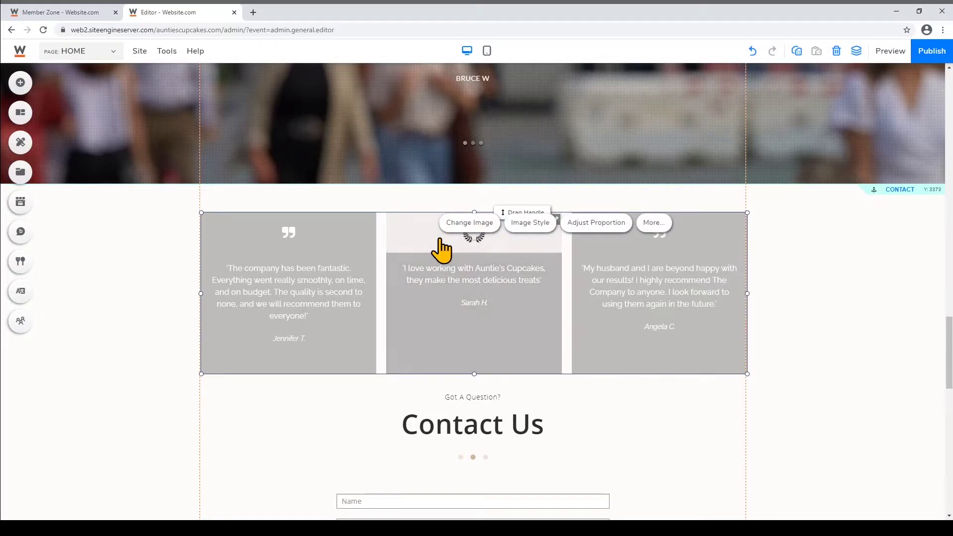
click(522, 225)
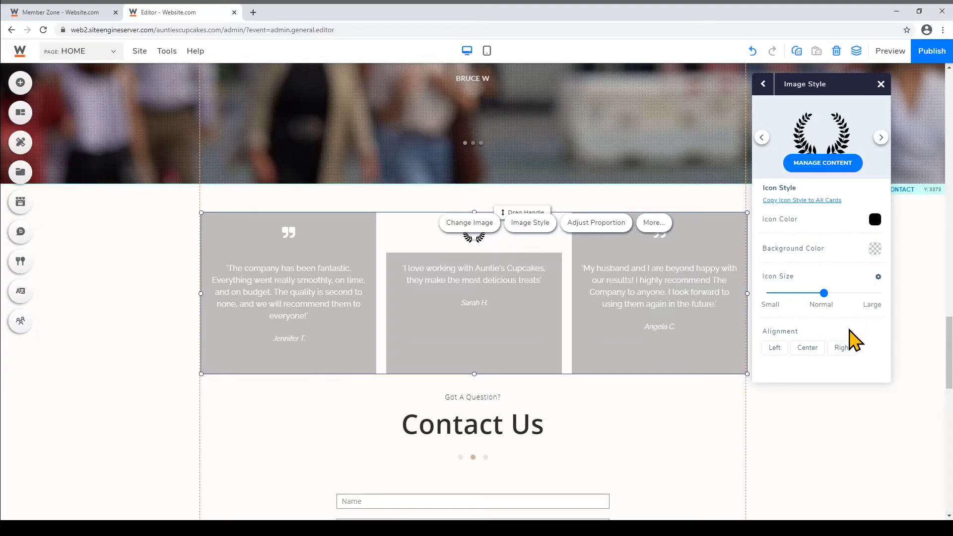
click(873, 249)
click(793, 299)
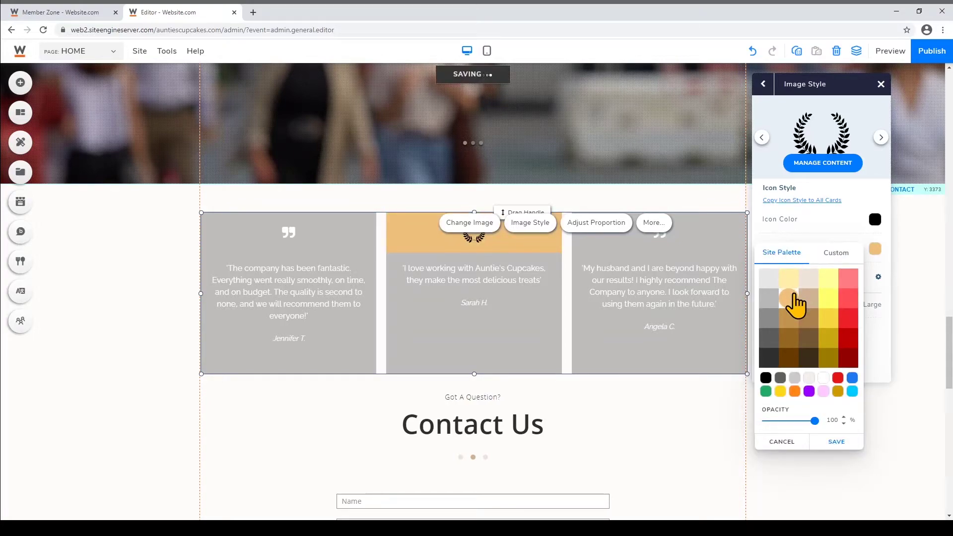
click(823, 392)
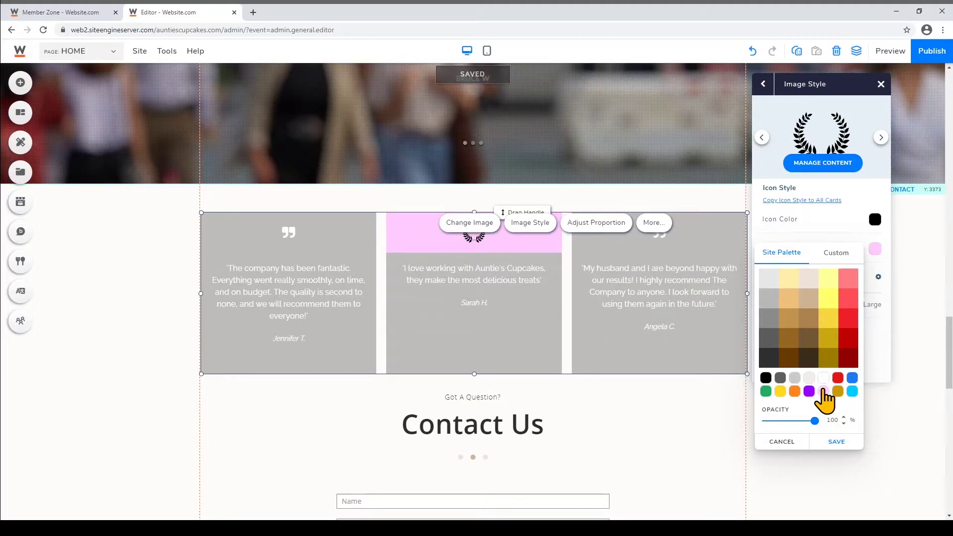
click(842, 448)
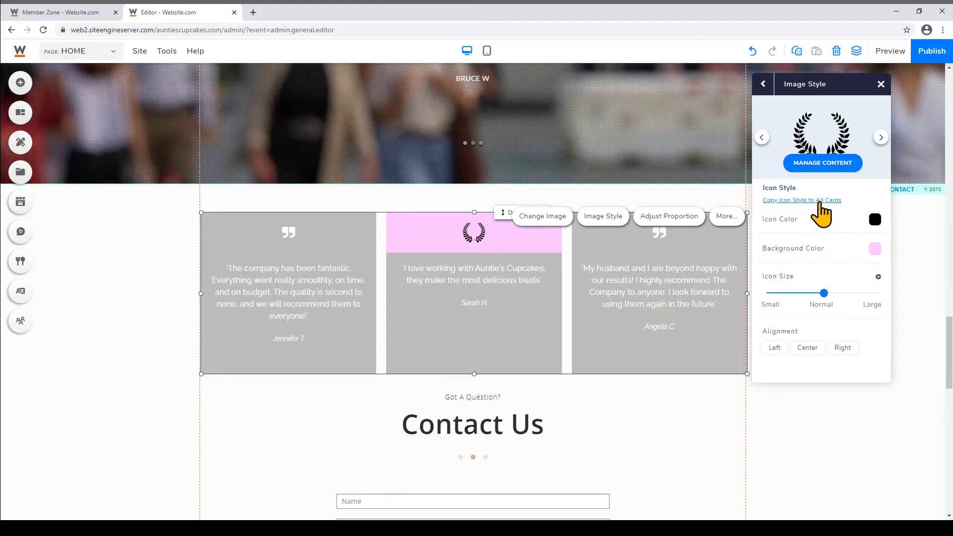
click(818, 200)
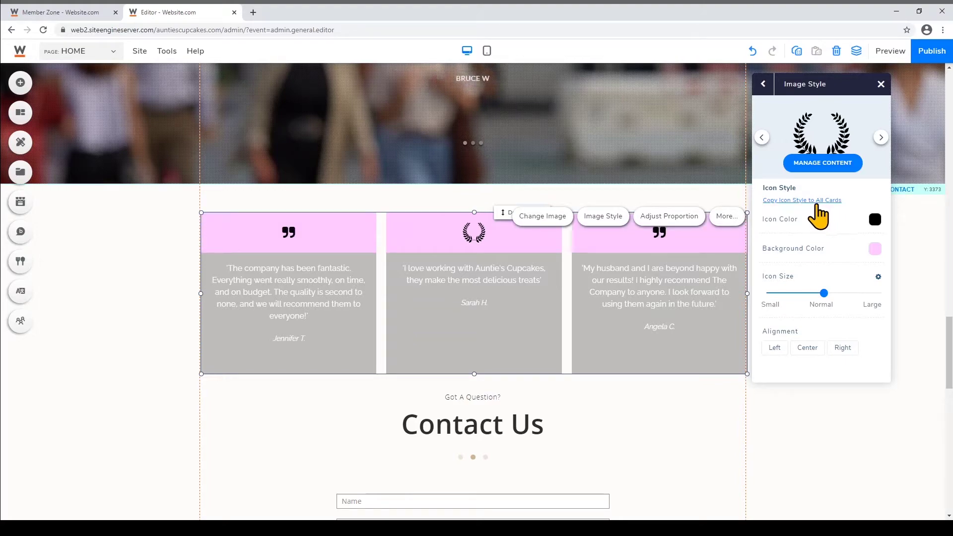
click(815, 414)
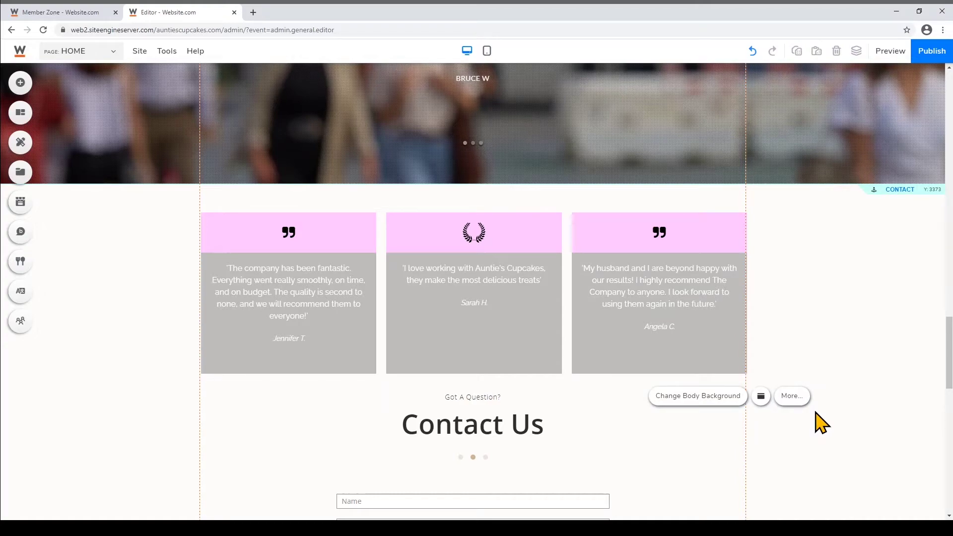
Reorder the testimonial items so the laurel card is in slot 1, then save.
click(506, 307)
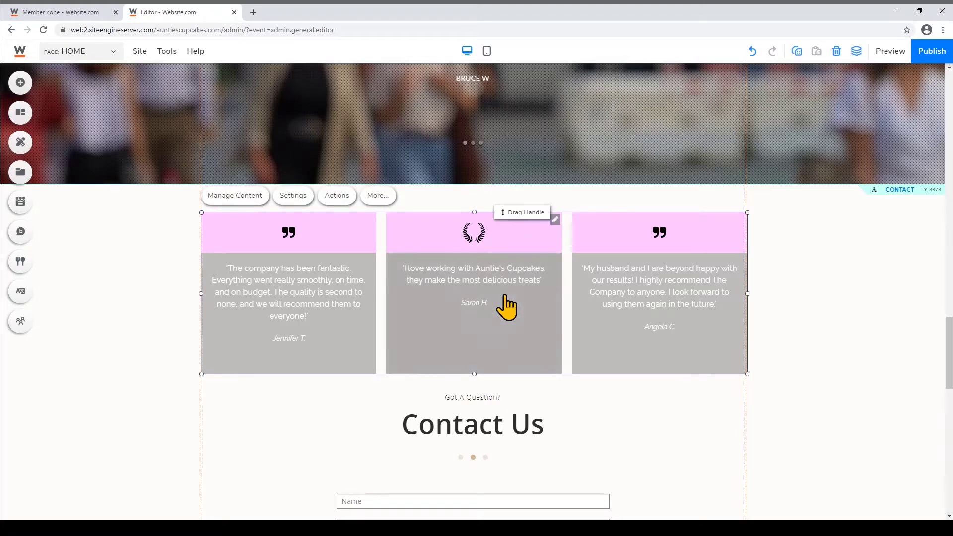
click(251, 196)
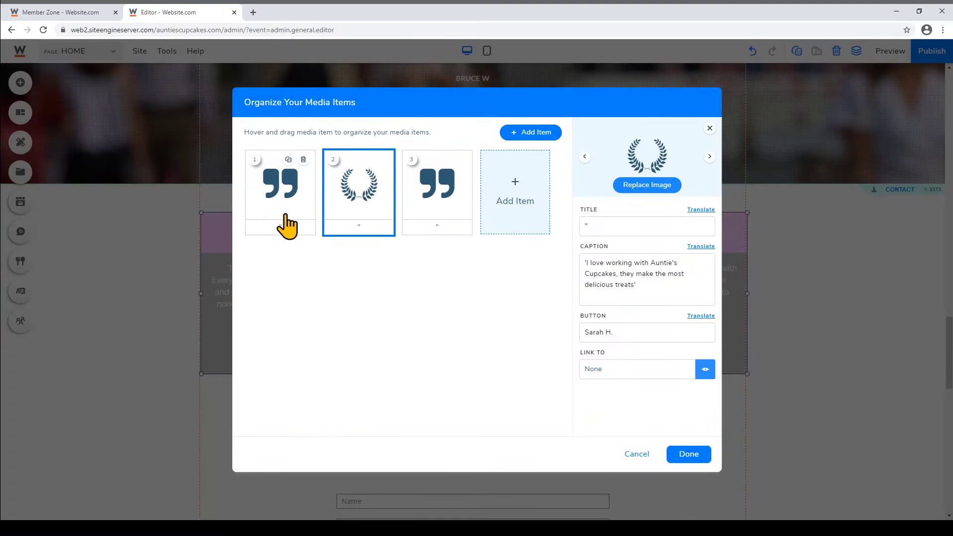
drag(370, 219, 420, 213)
drag(293, 213, 506, 215)
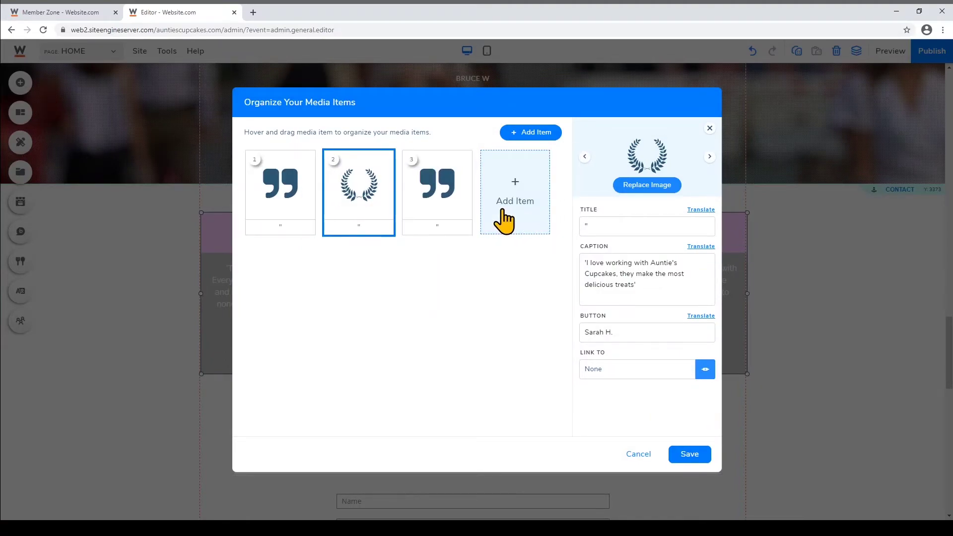
drag(281, 213, 351, 206)
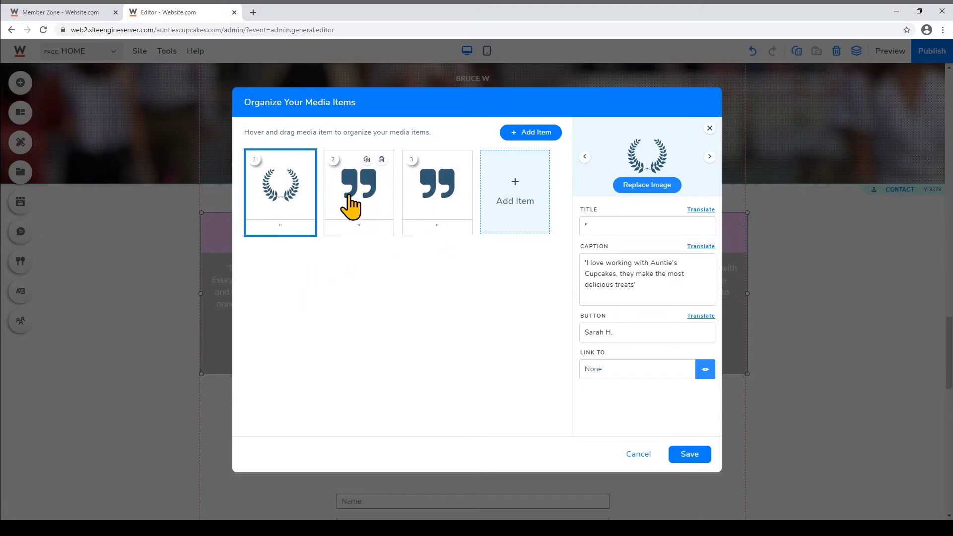
click(690, 455)
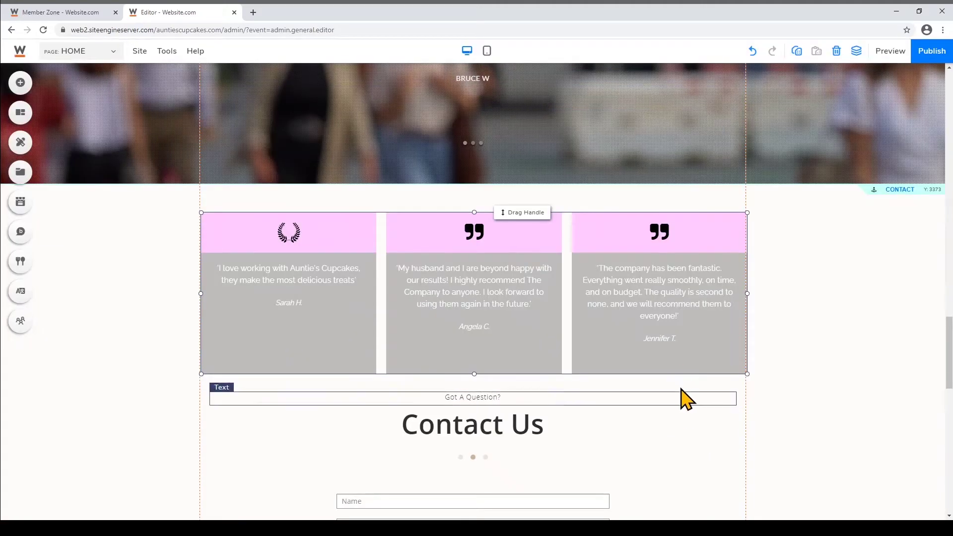
Set the third caption's font family to Poiret One and copy that caption font to all cards.
click(730, 272)
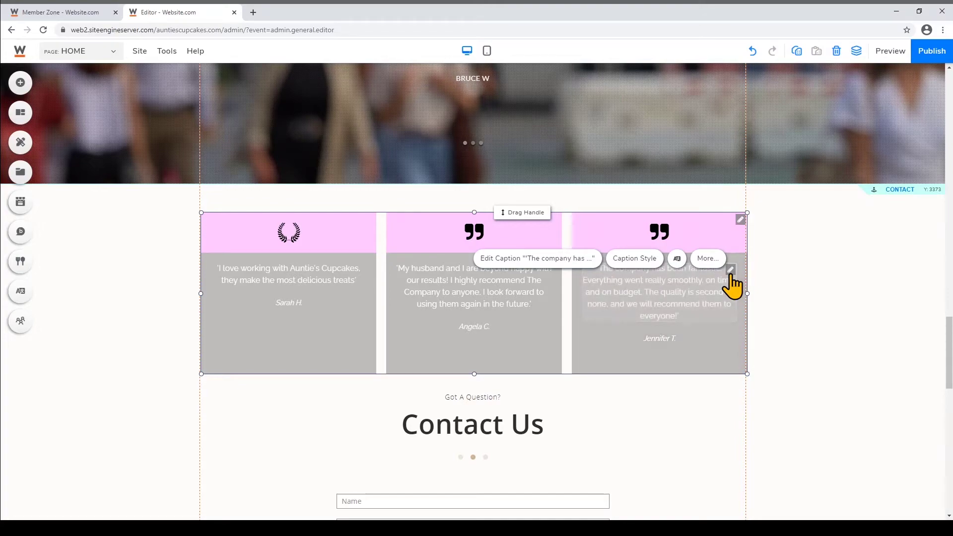
click(654, 264)
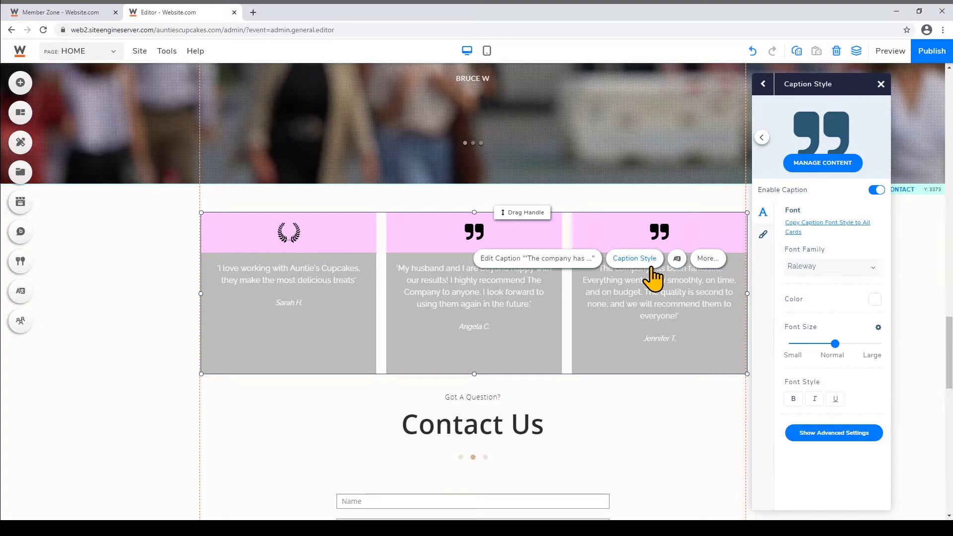
click(828, 270)
click(823, 323)
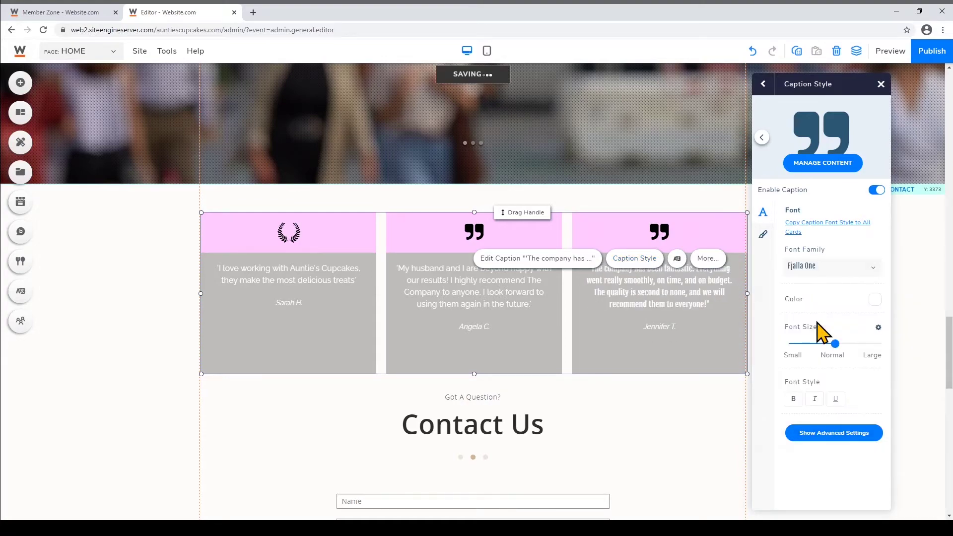
click(817, 268)
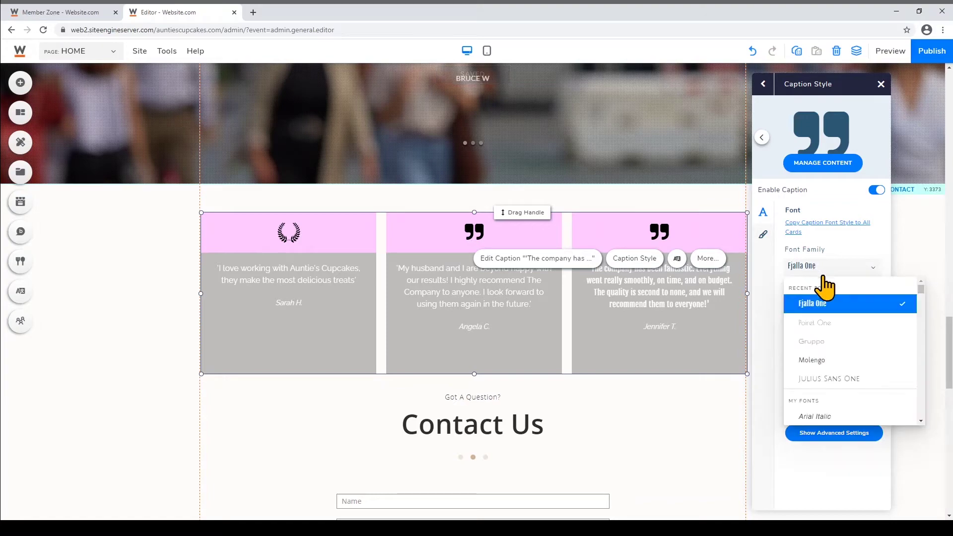
click(833, 386)
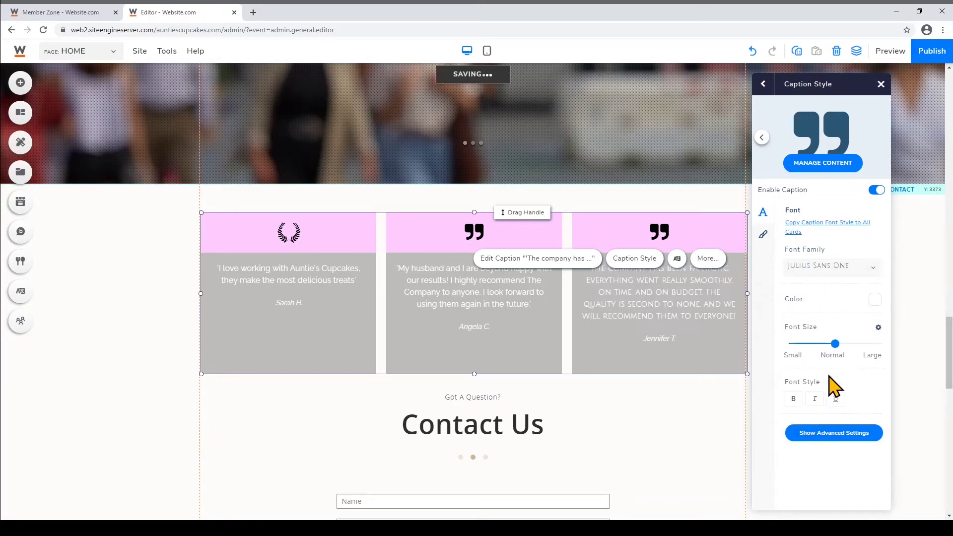
click(825, 271)
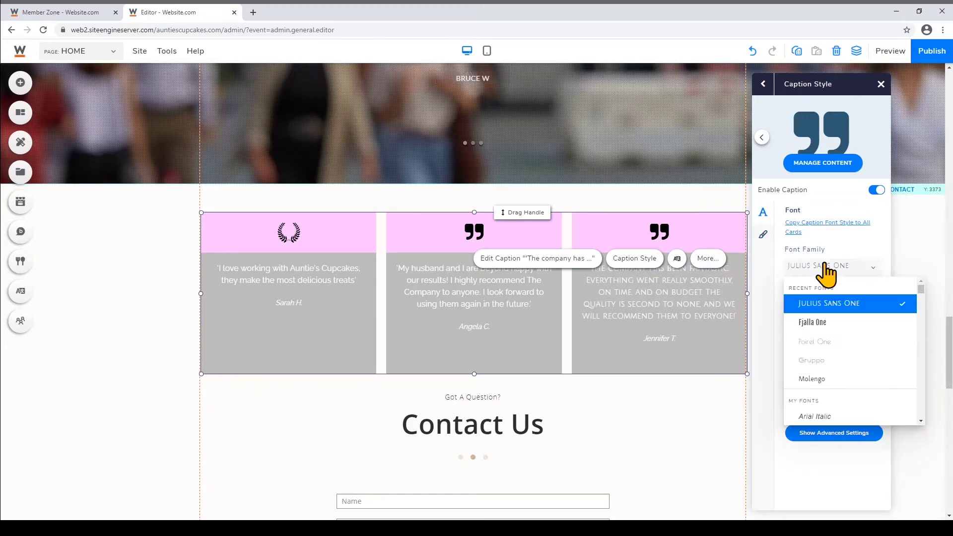
click(839, 341)
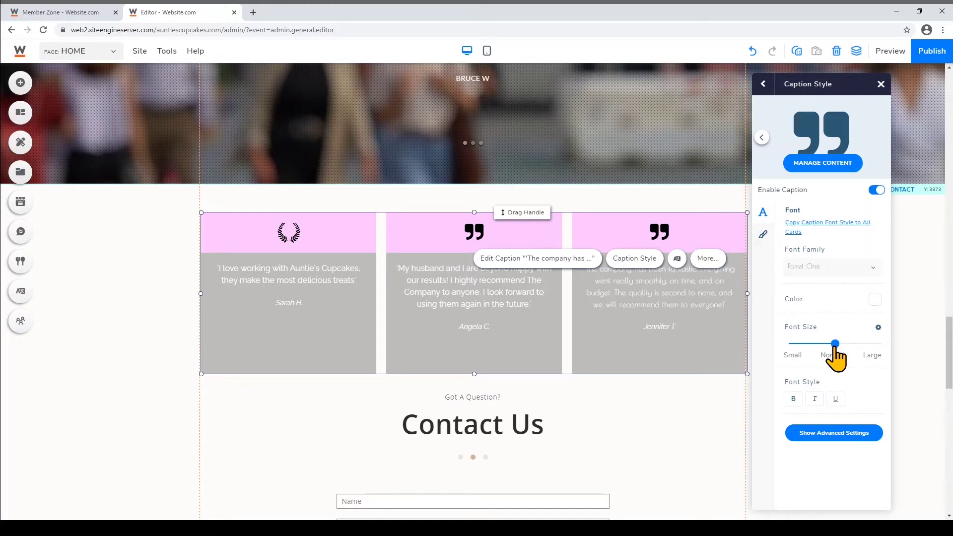
click(849, 230)
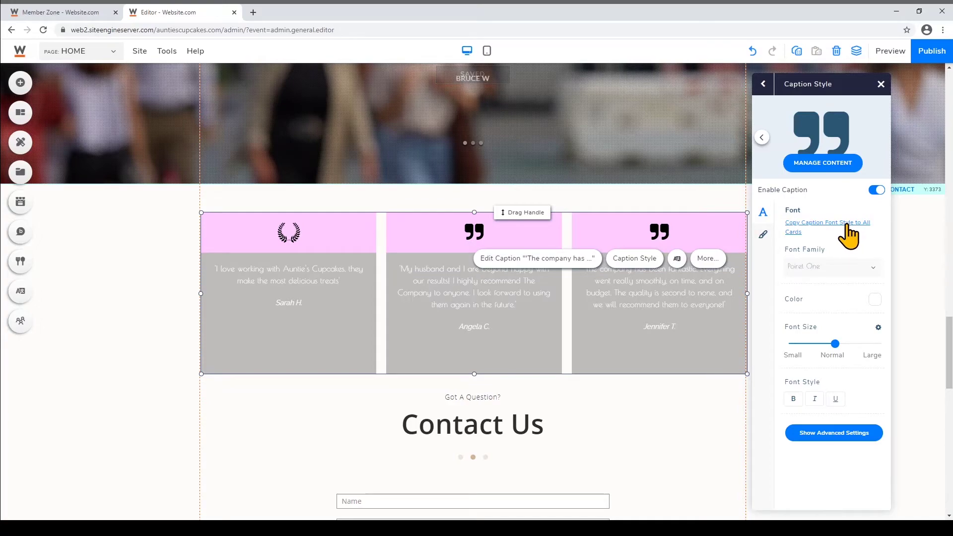
click(915, 364)
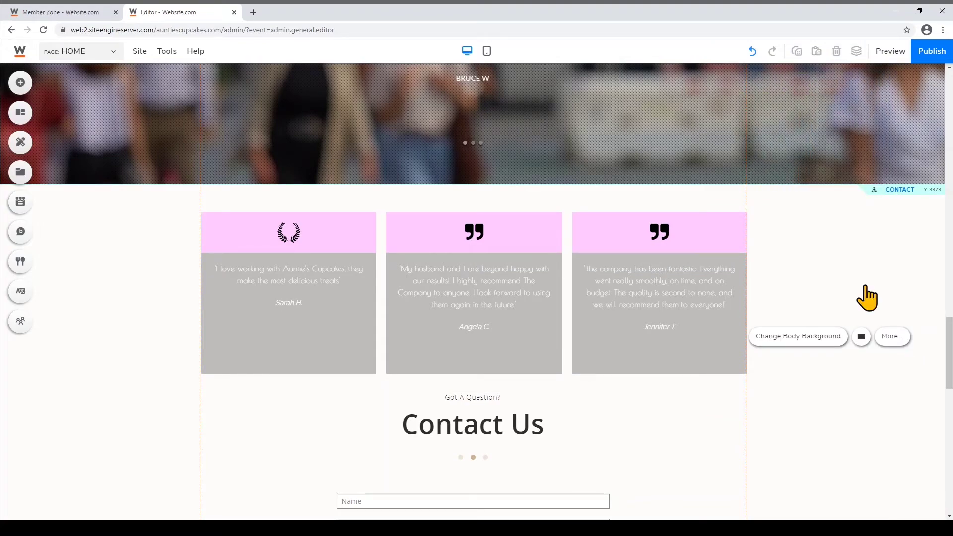
From the testimonials section's Cards settings, open Add Cards to list the Testimonials card layouts.
click(376, 302)
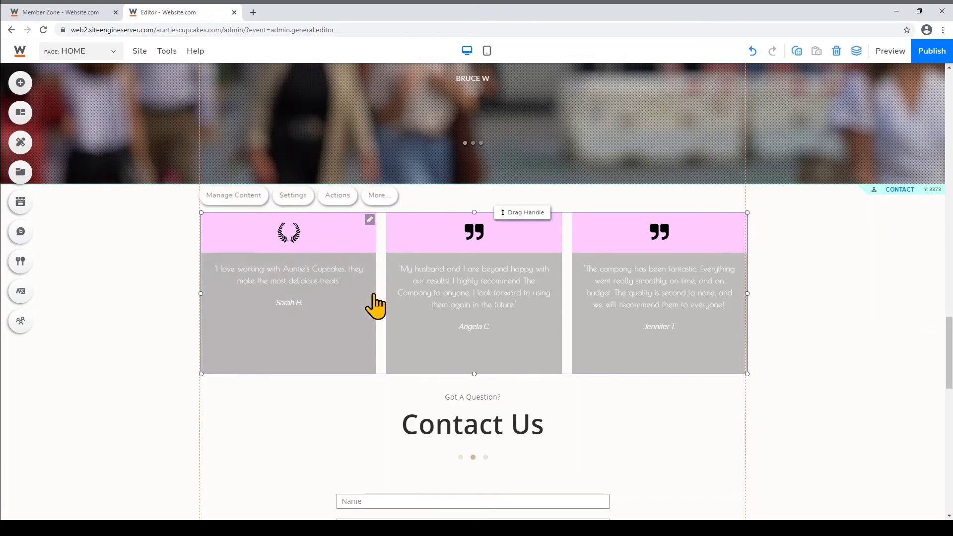
click(387, 199)
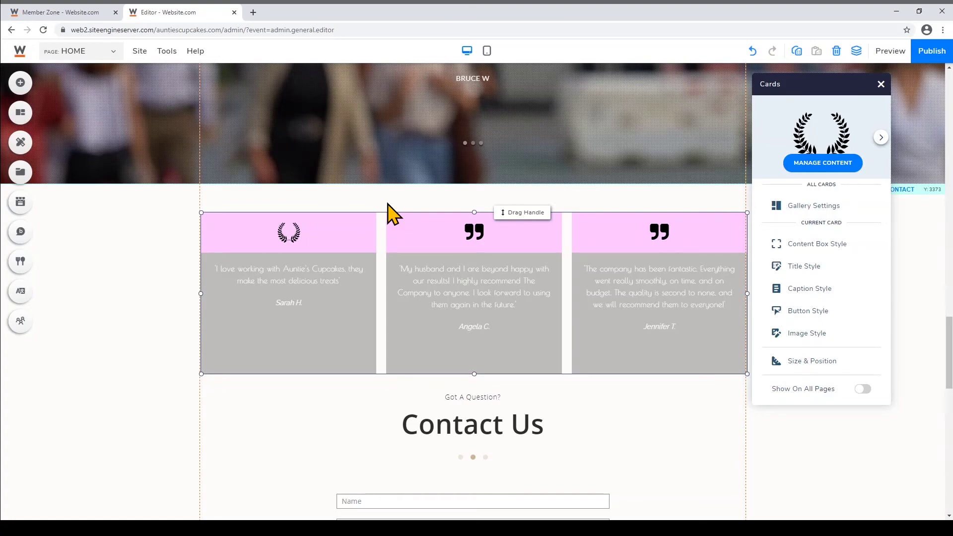
click(25, 113)
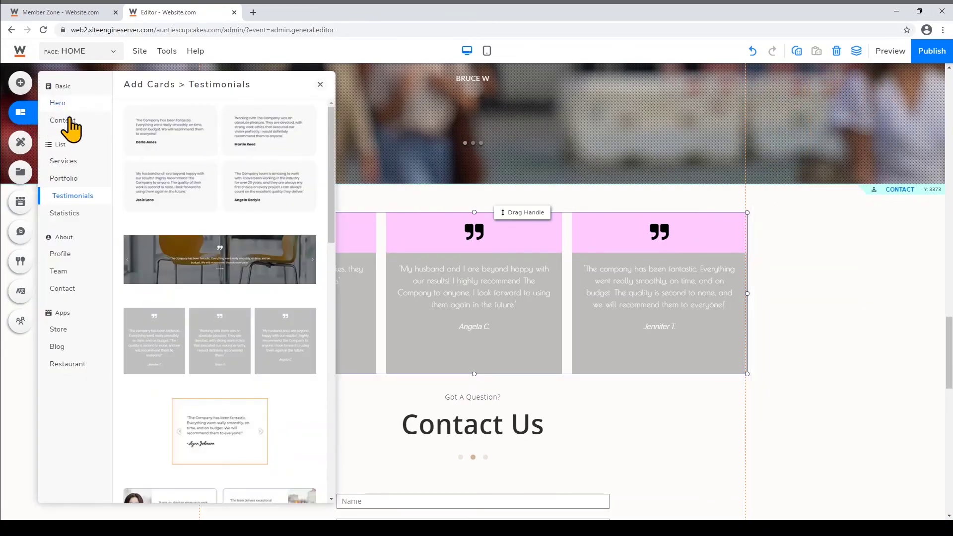